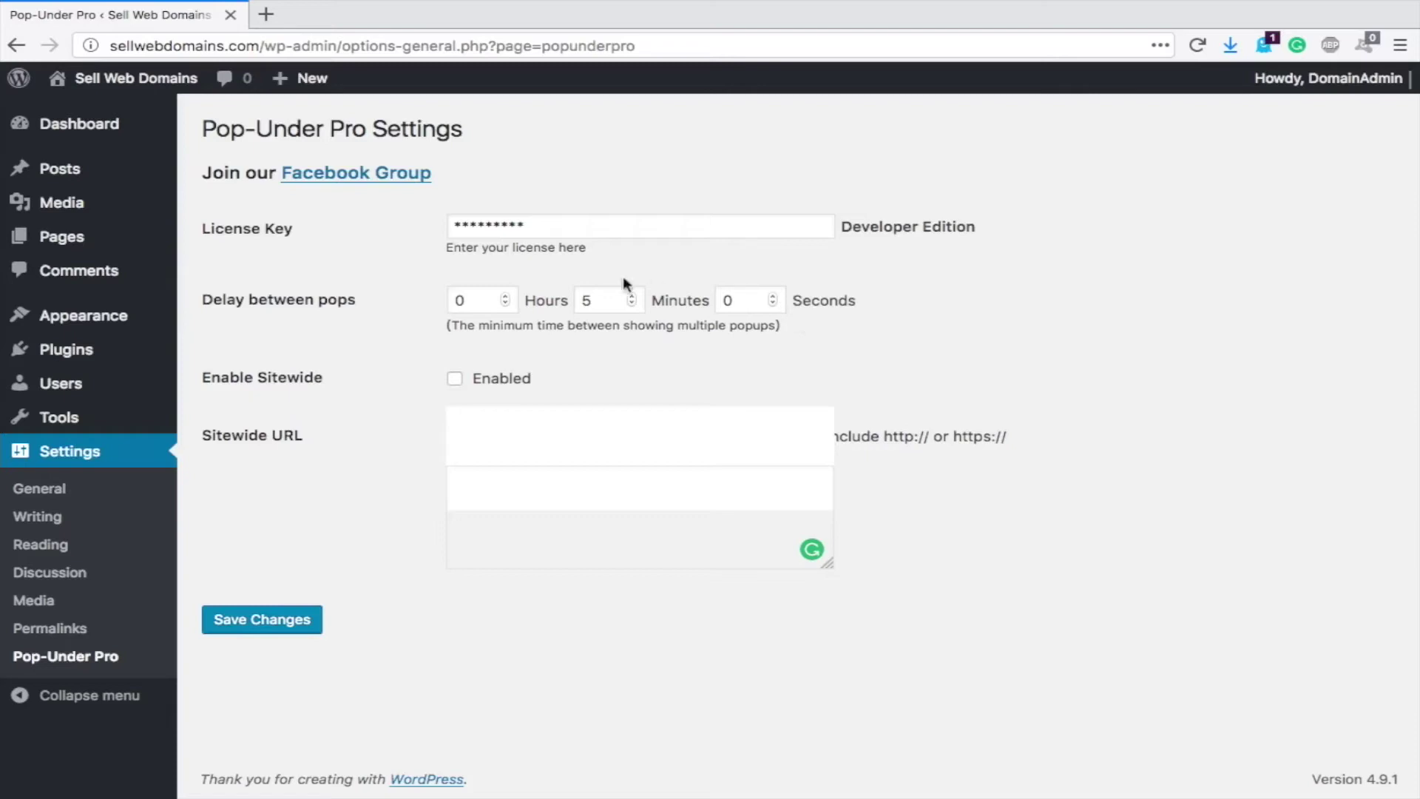
- Change the delay between pops to 0 minutes and 1 second, leaving hours at 0
double_click(596, 300)
text(0)
double_click(740, 299)
key(BackSpace)
click(1139, 313)
- Enable sitewide pops, enter the homepage, a-guide-to-deception and deception-tips URLs one per line, and save
click(461, 382)
click(491, 481)
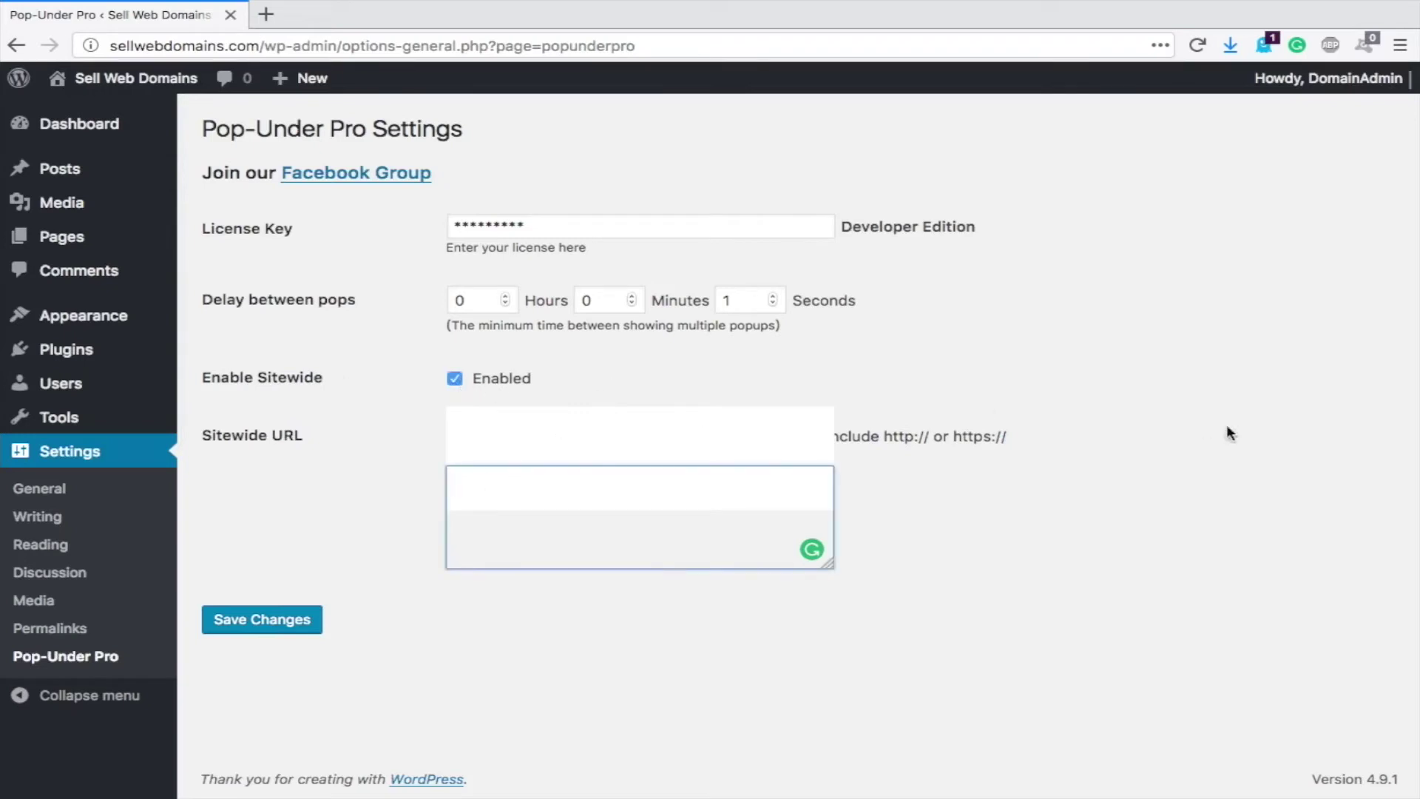
text(https://spencercoffman.com)
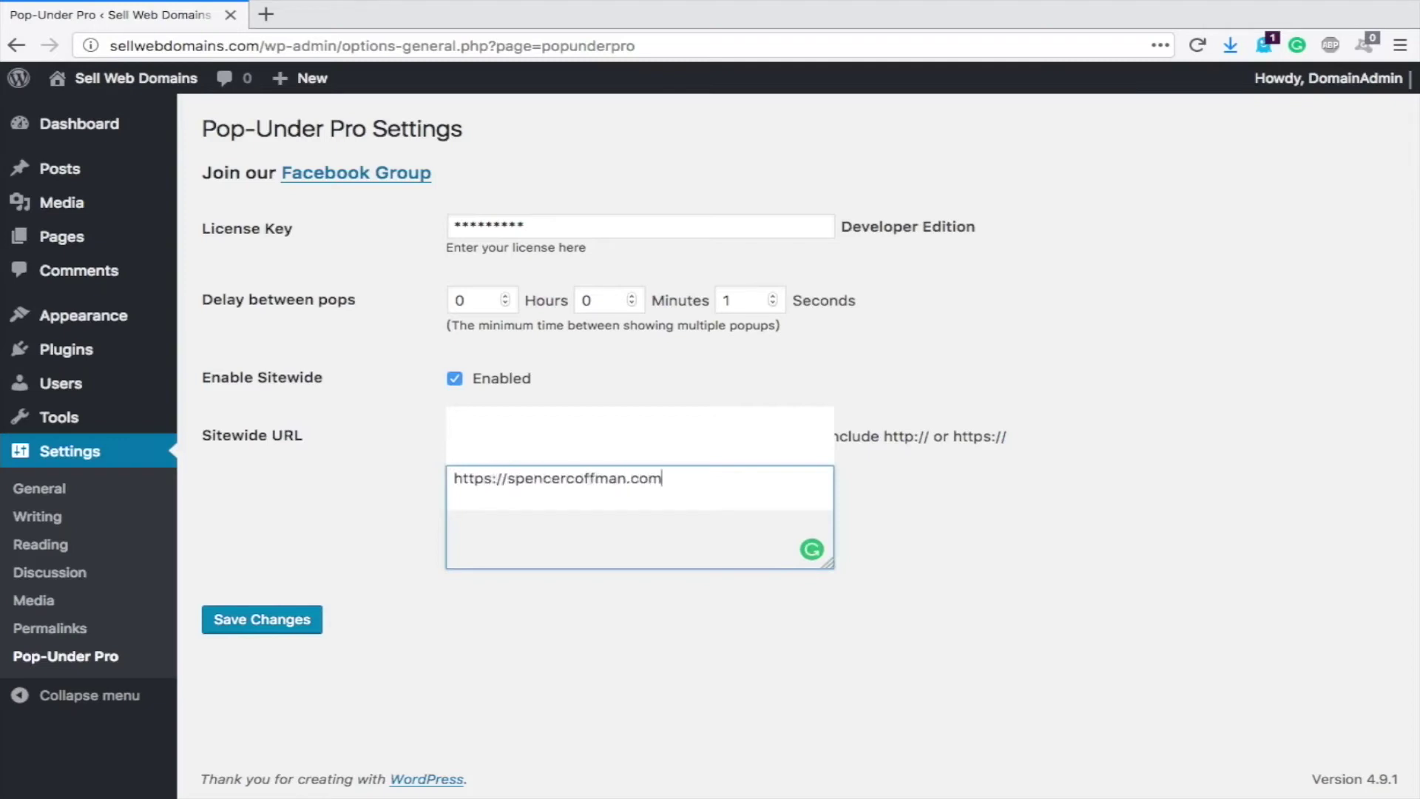
key(Return)
text(https://spencercoffman.com/a)
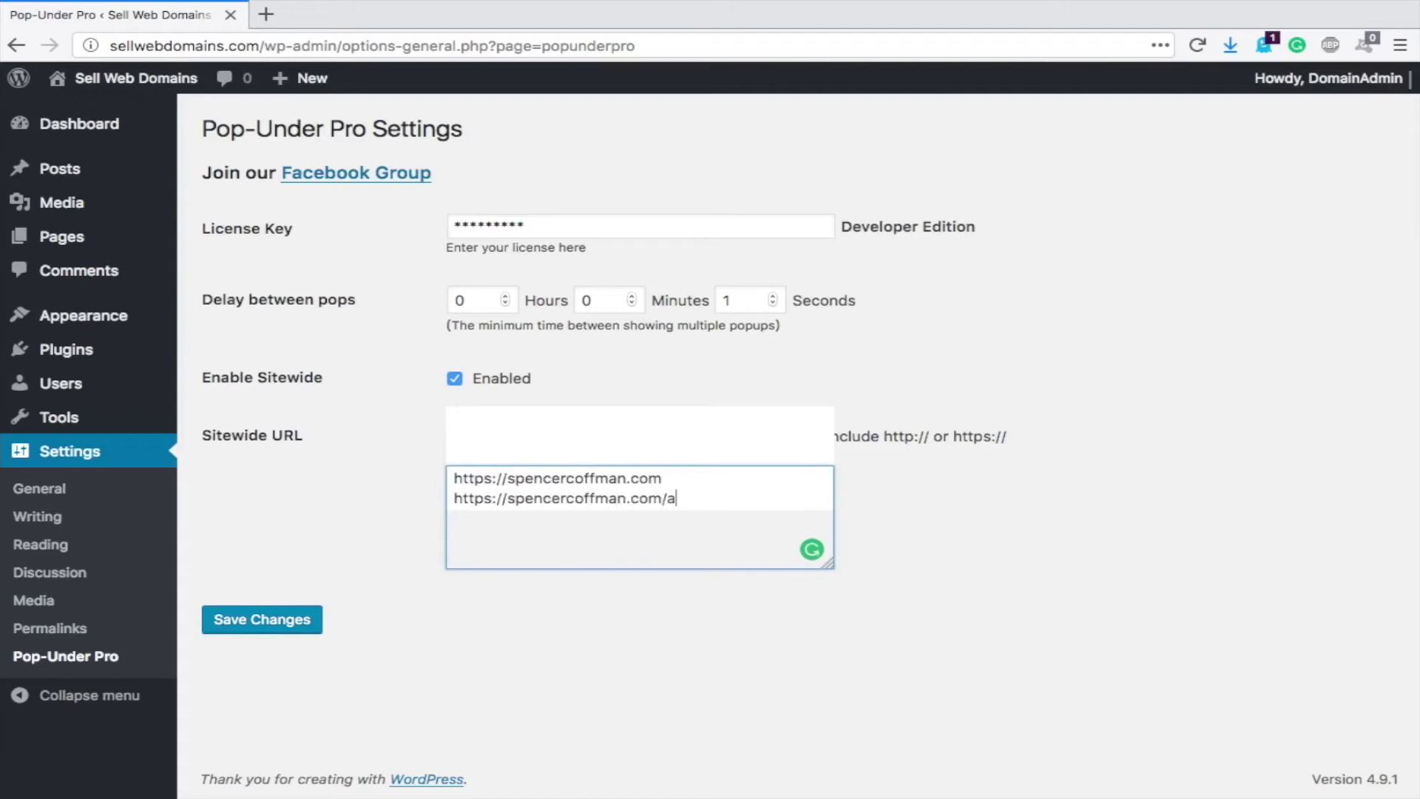
text(-guide-to-deception)
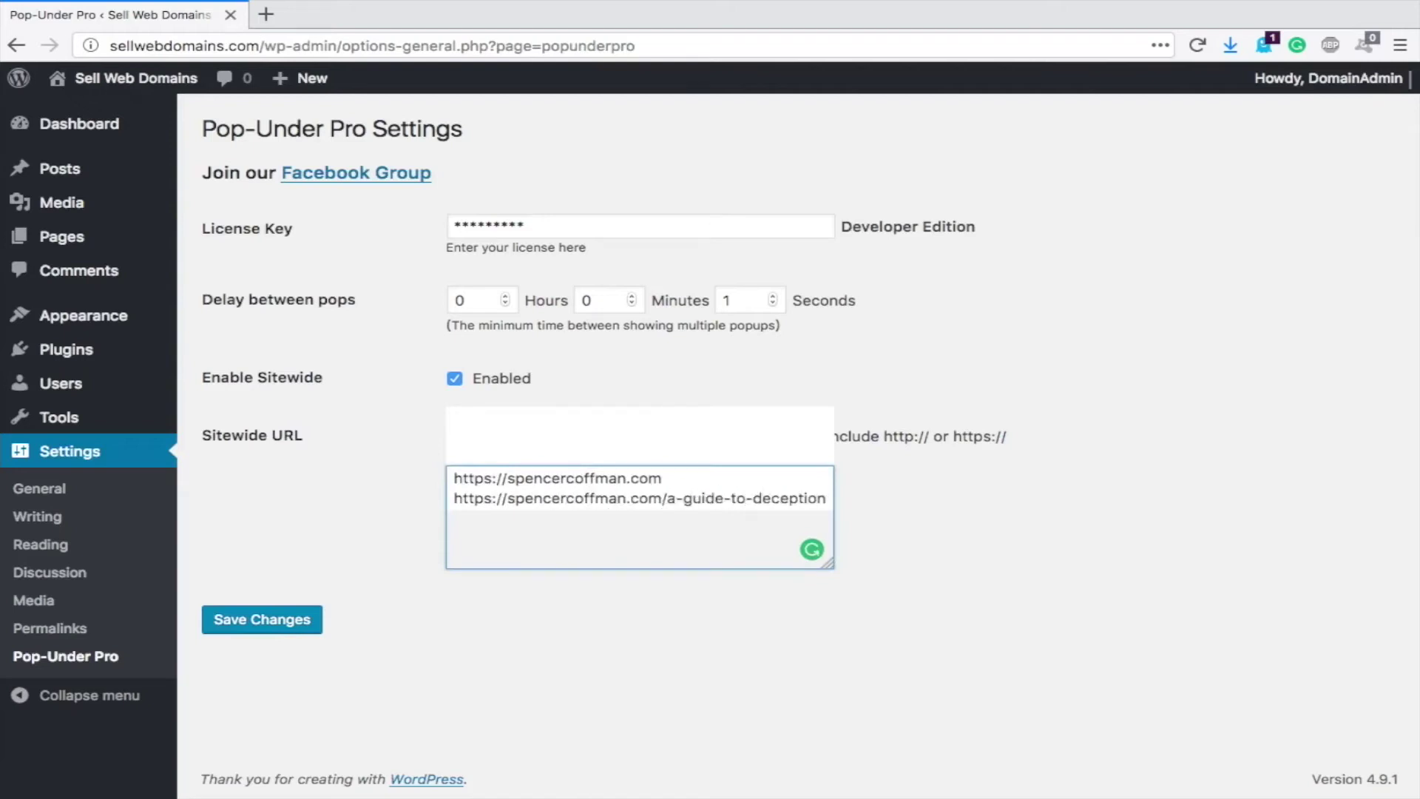
key(Return)
text(https://spencercoffman.com/)
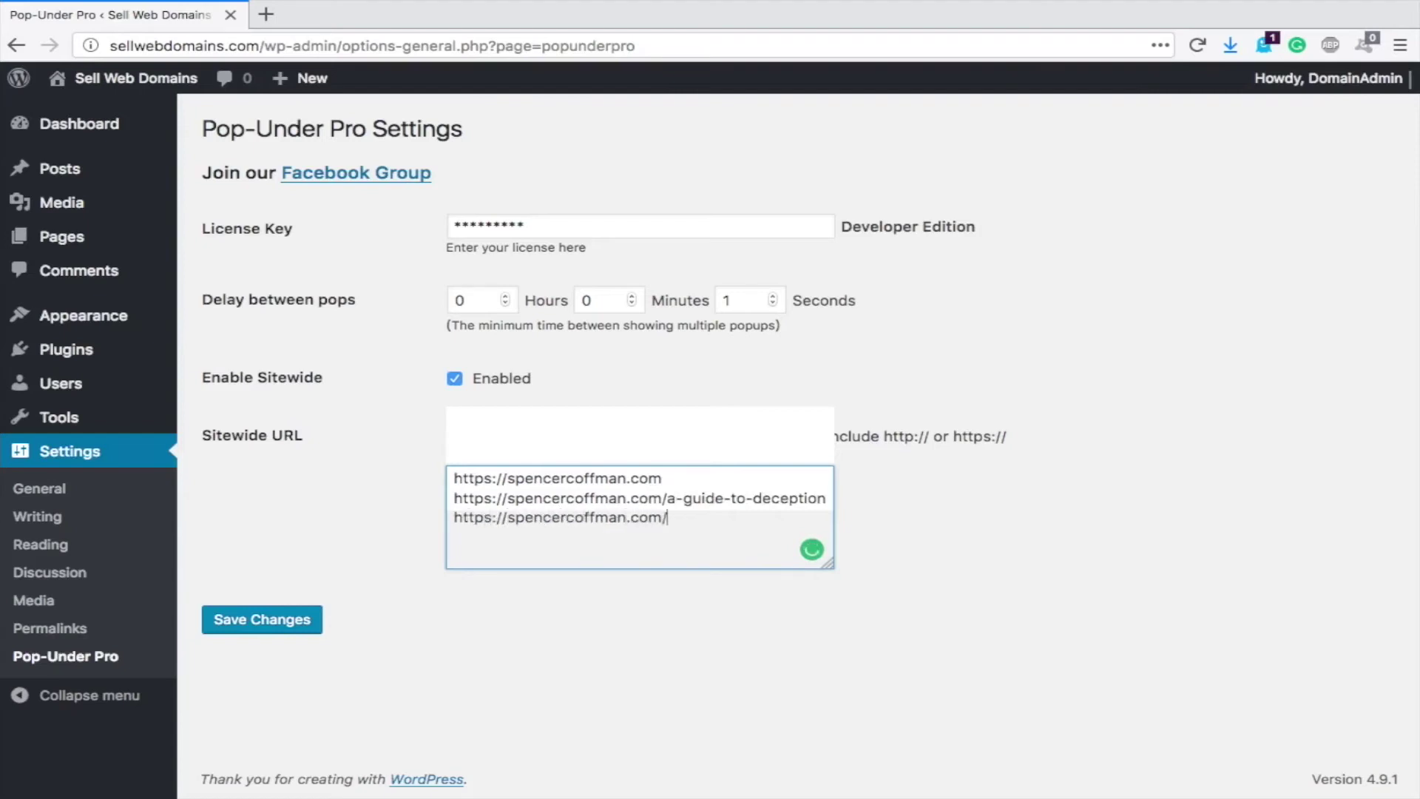
text(deception-tips)
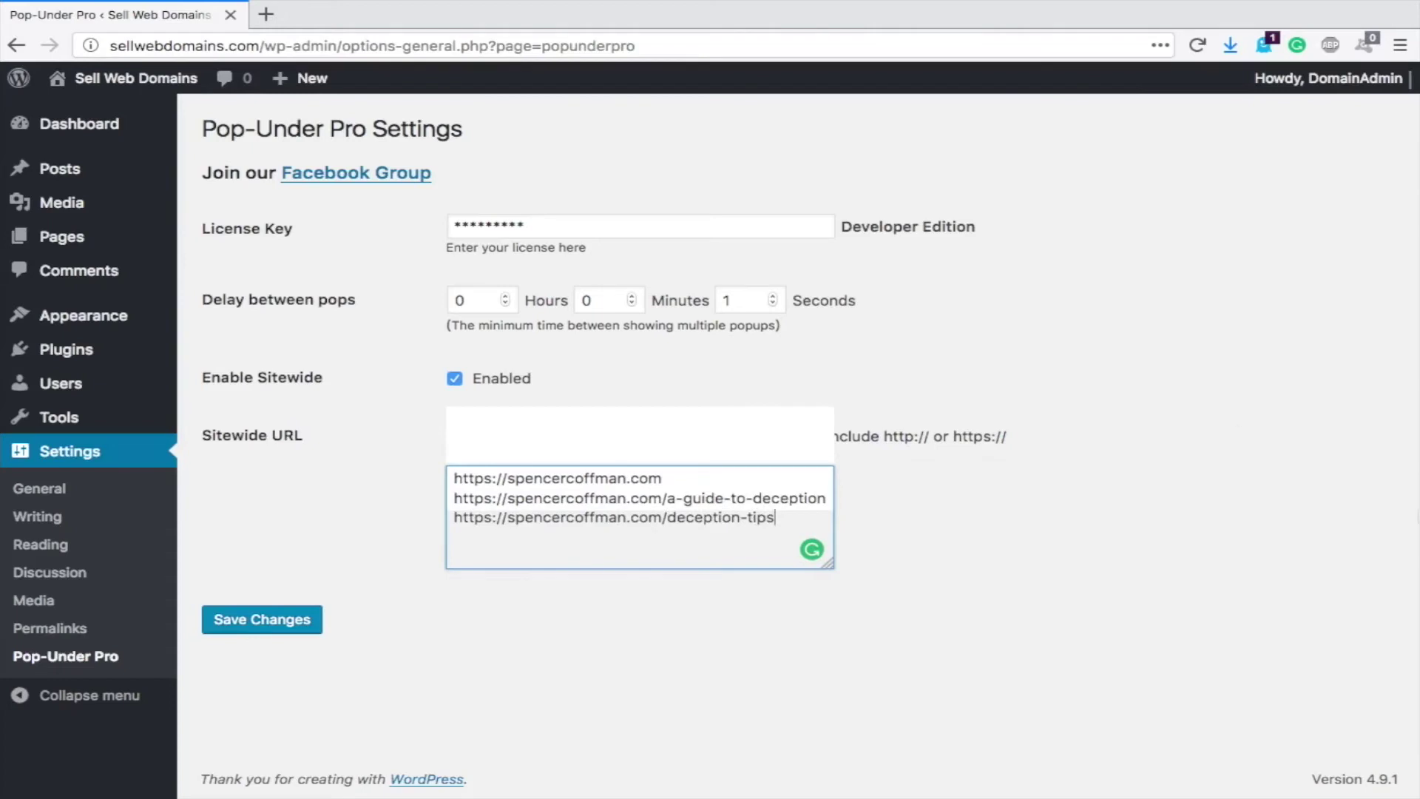
click(250, 629)
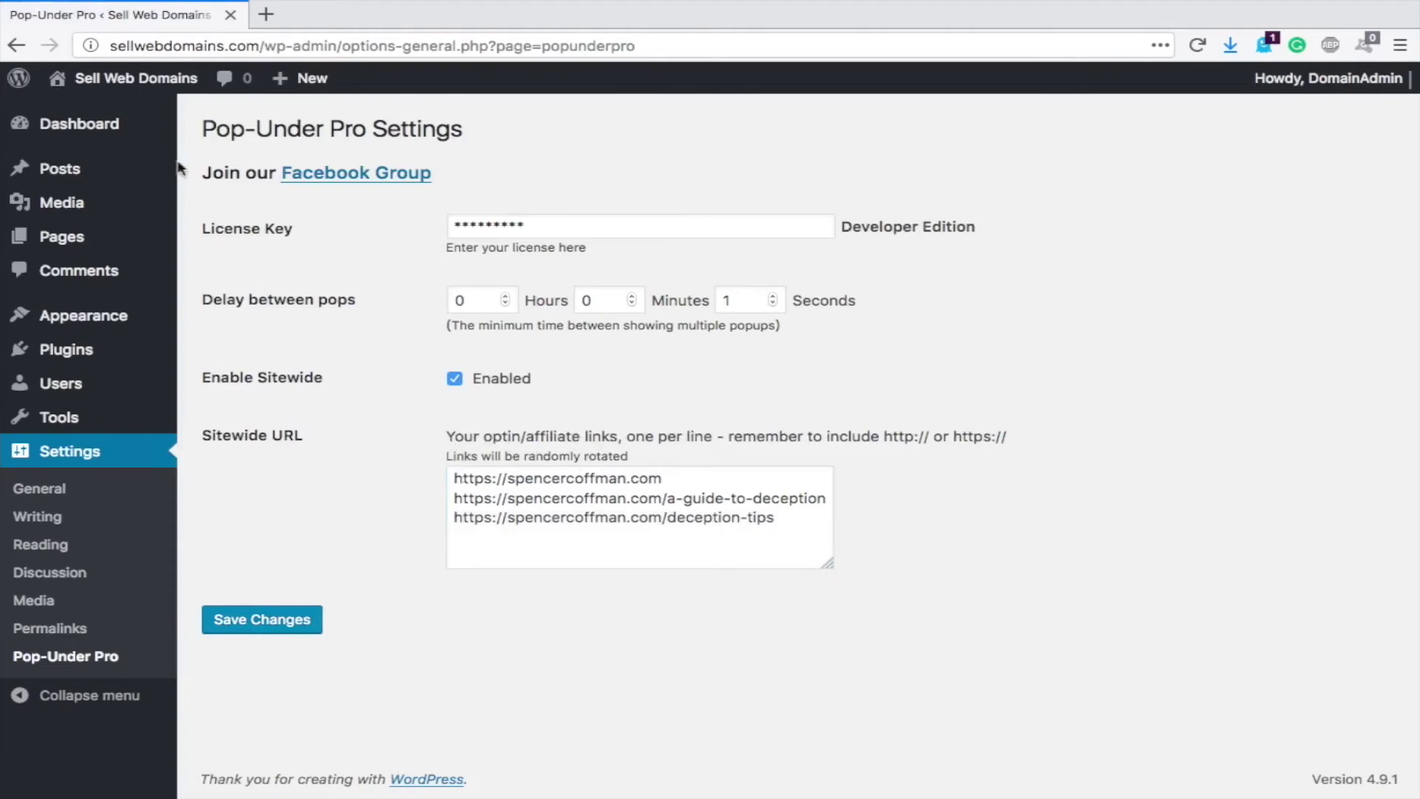
- Open the site's front page in a new tab and run an empty search
mouse_move(133, 82)
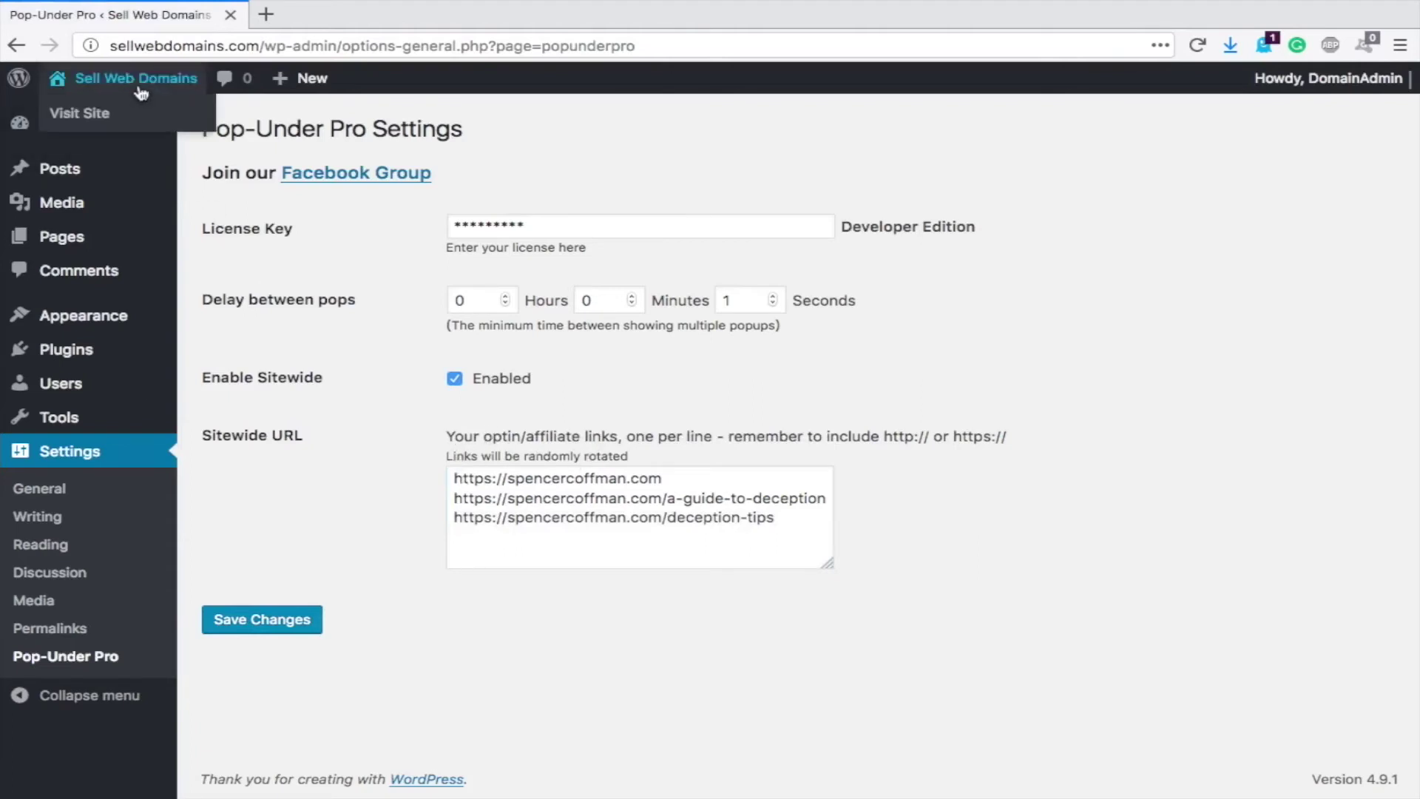
right_click(81, 118)
click(111, 35)
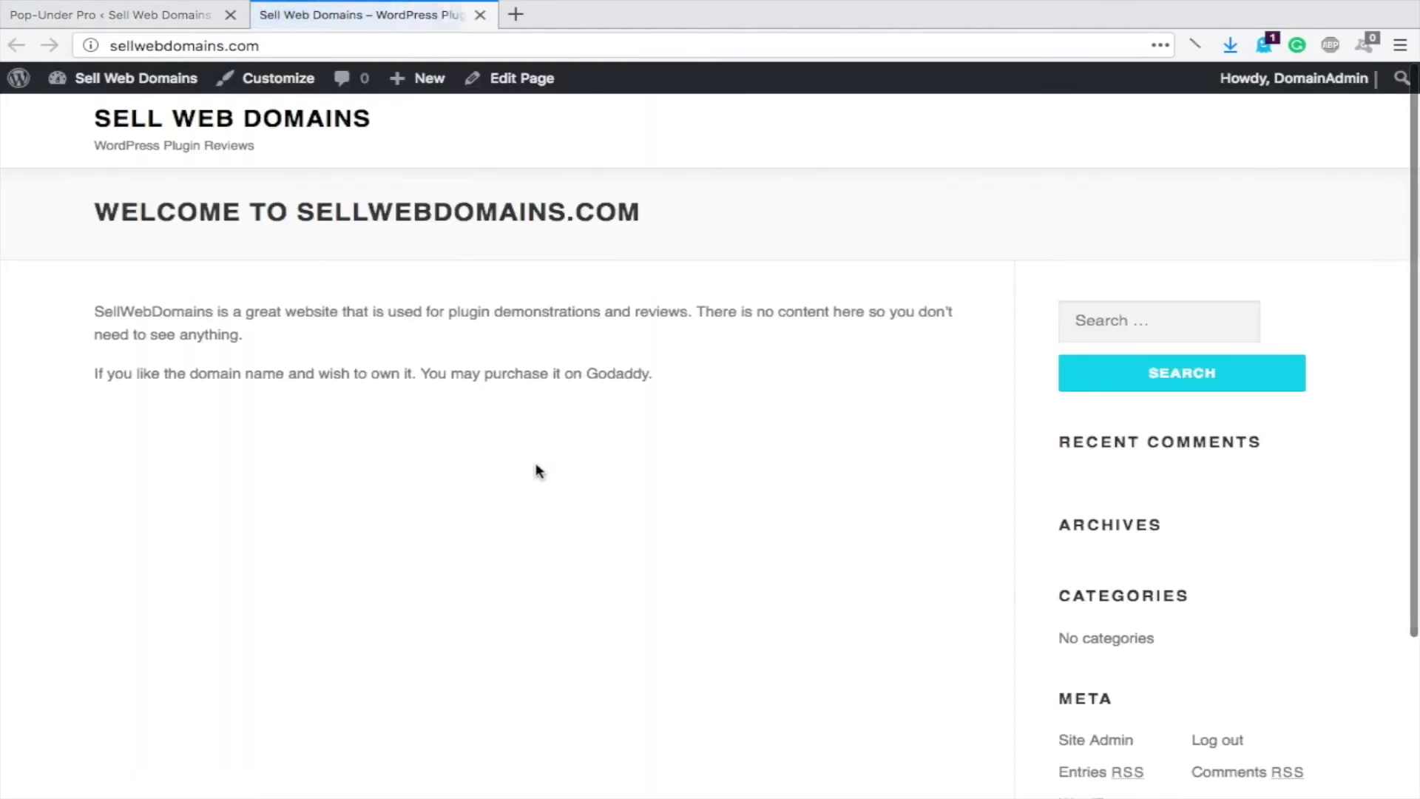
click(1181, 373)
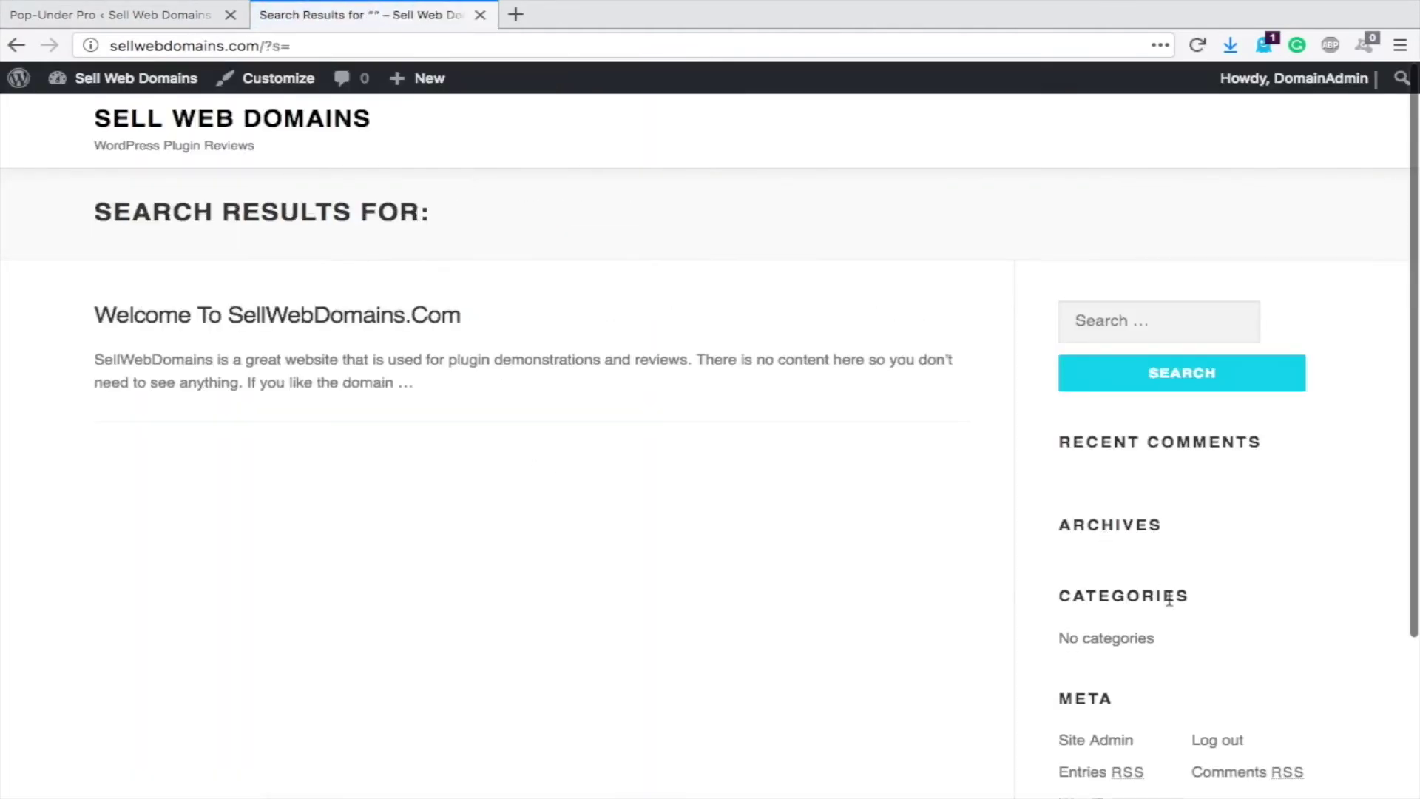
- Open the Comments RSS feed to trigger the A Guide To Deception pop-under, then return to the search results
scroll(1095, 614, down, 1)
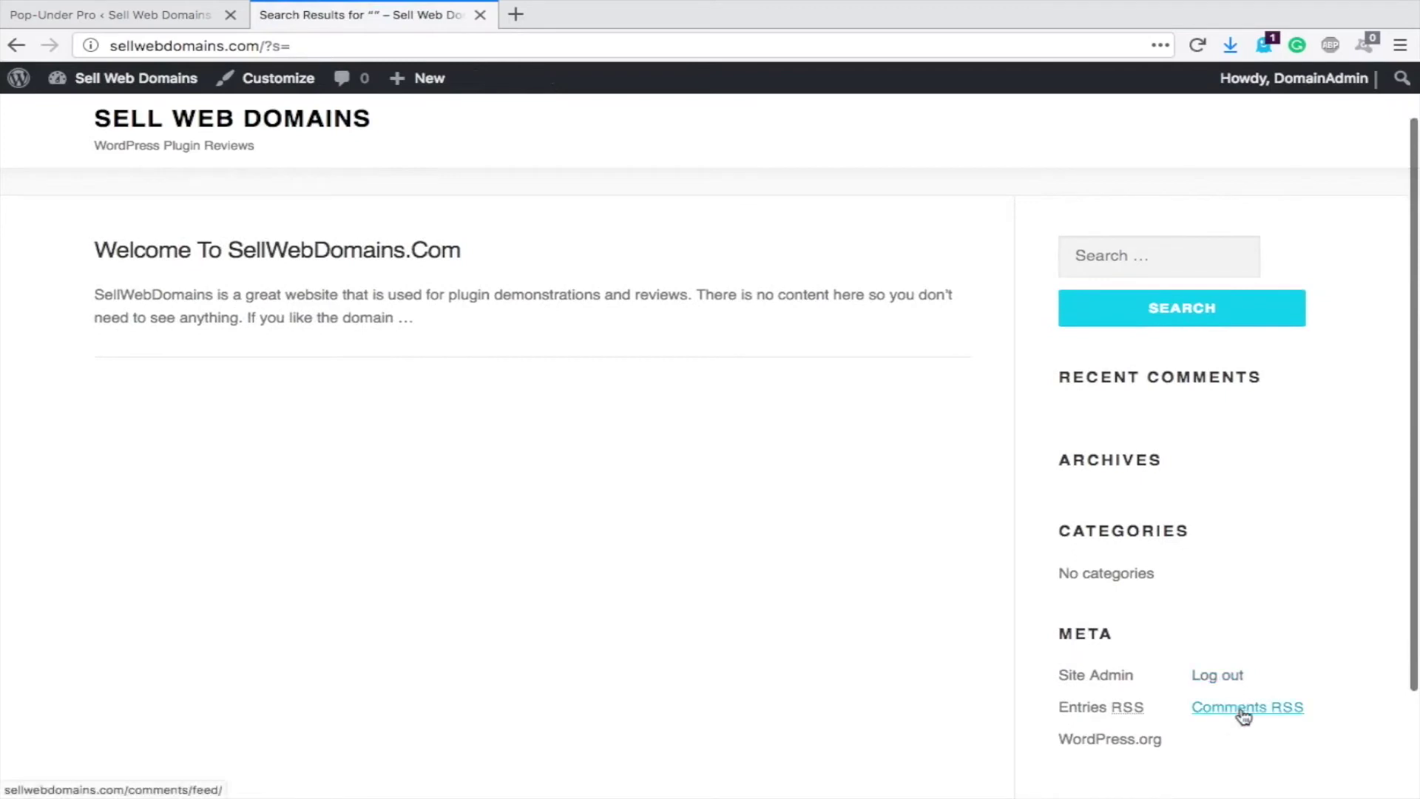
click(1245, 713)
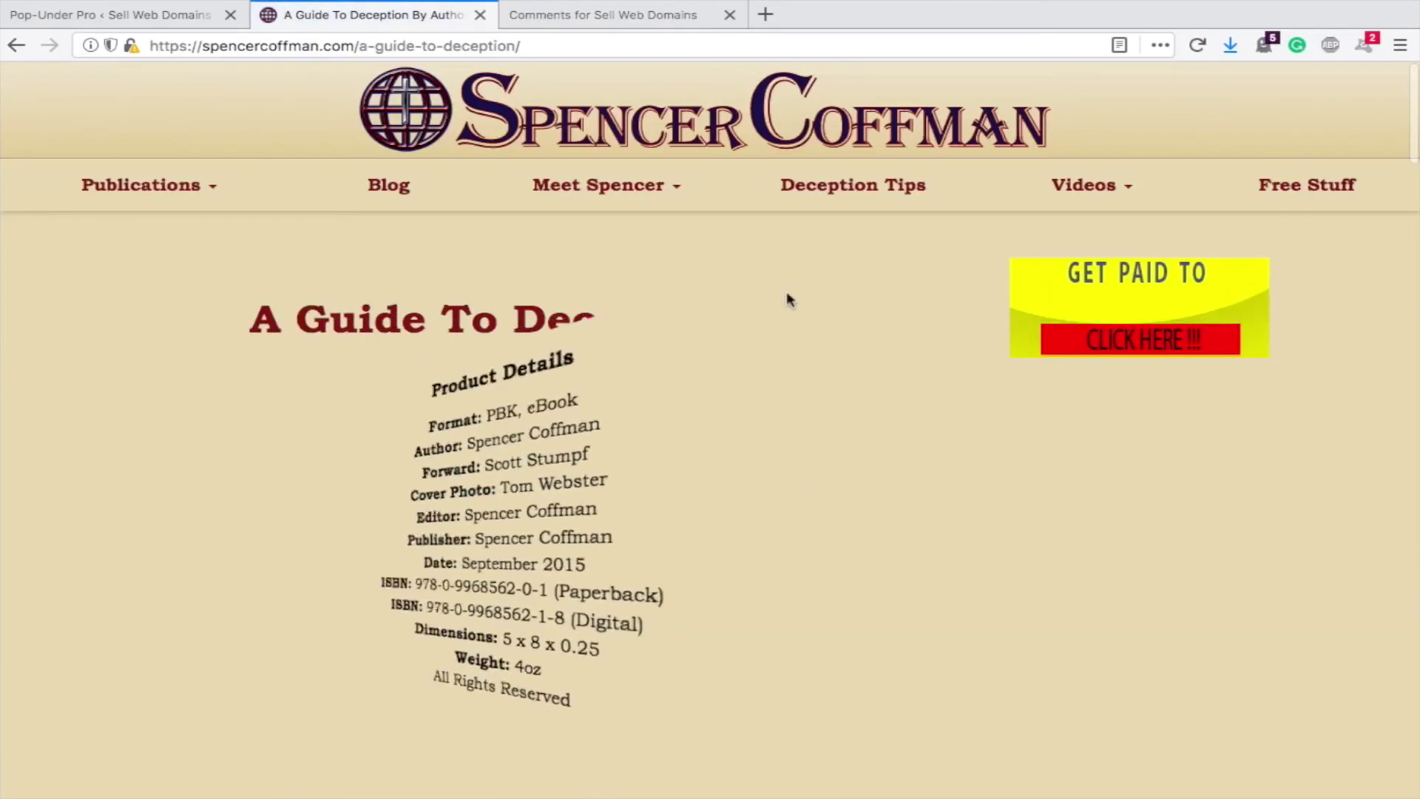
scroll(789, 298, down, 5)
scroll(786, 291, up, 5)
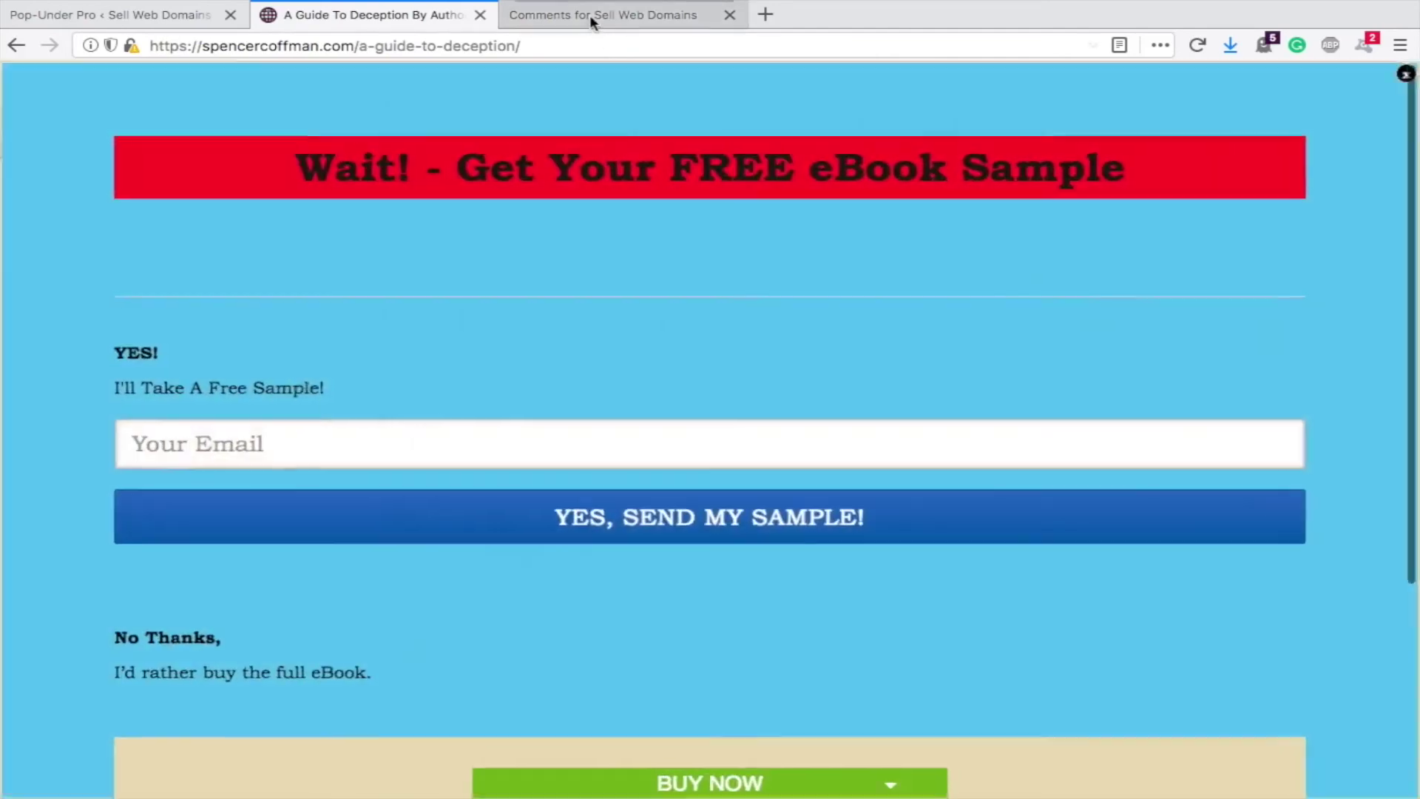
click(589, 17)
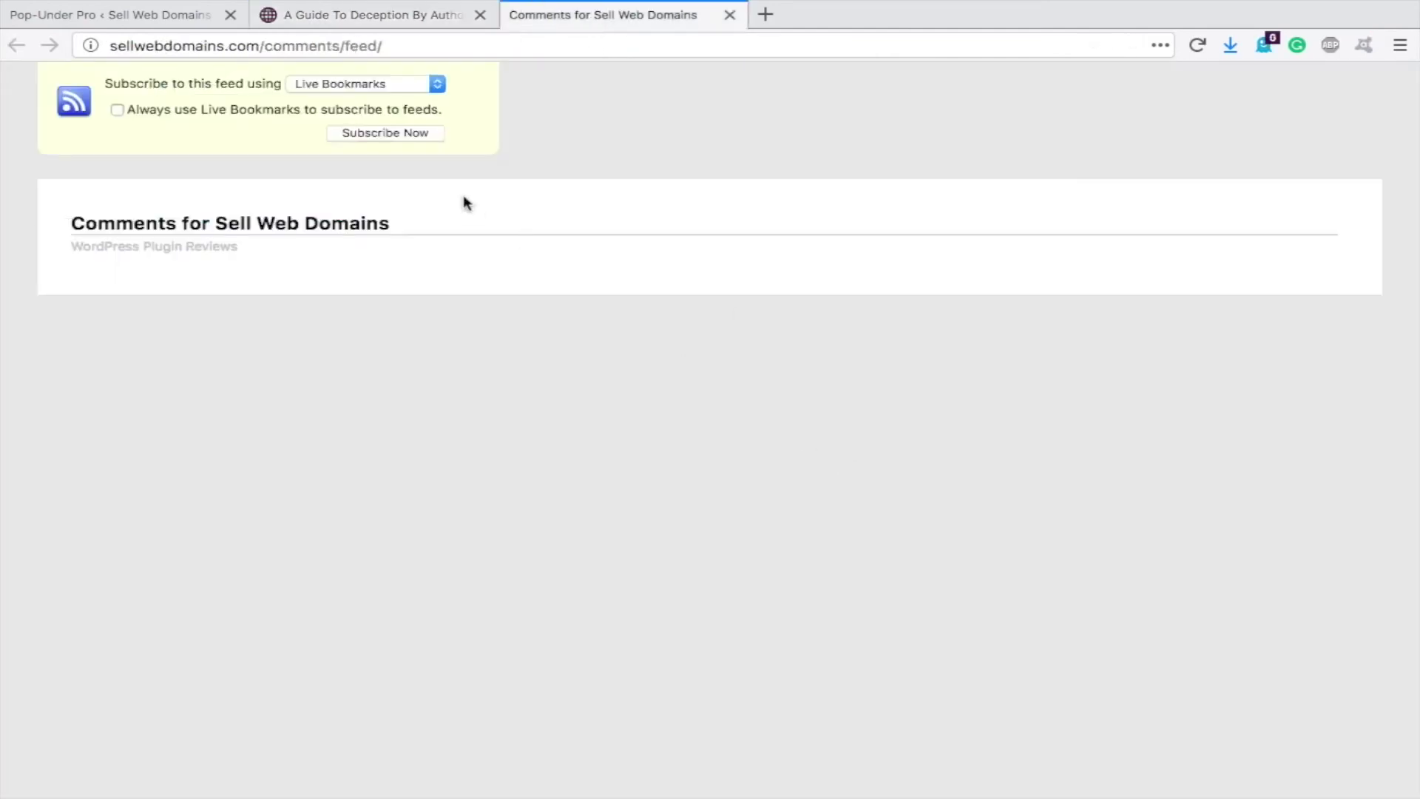
click(358, 13)
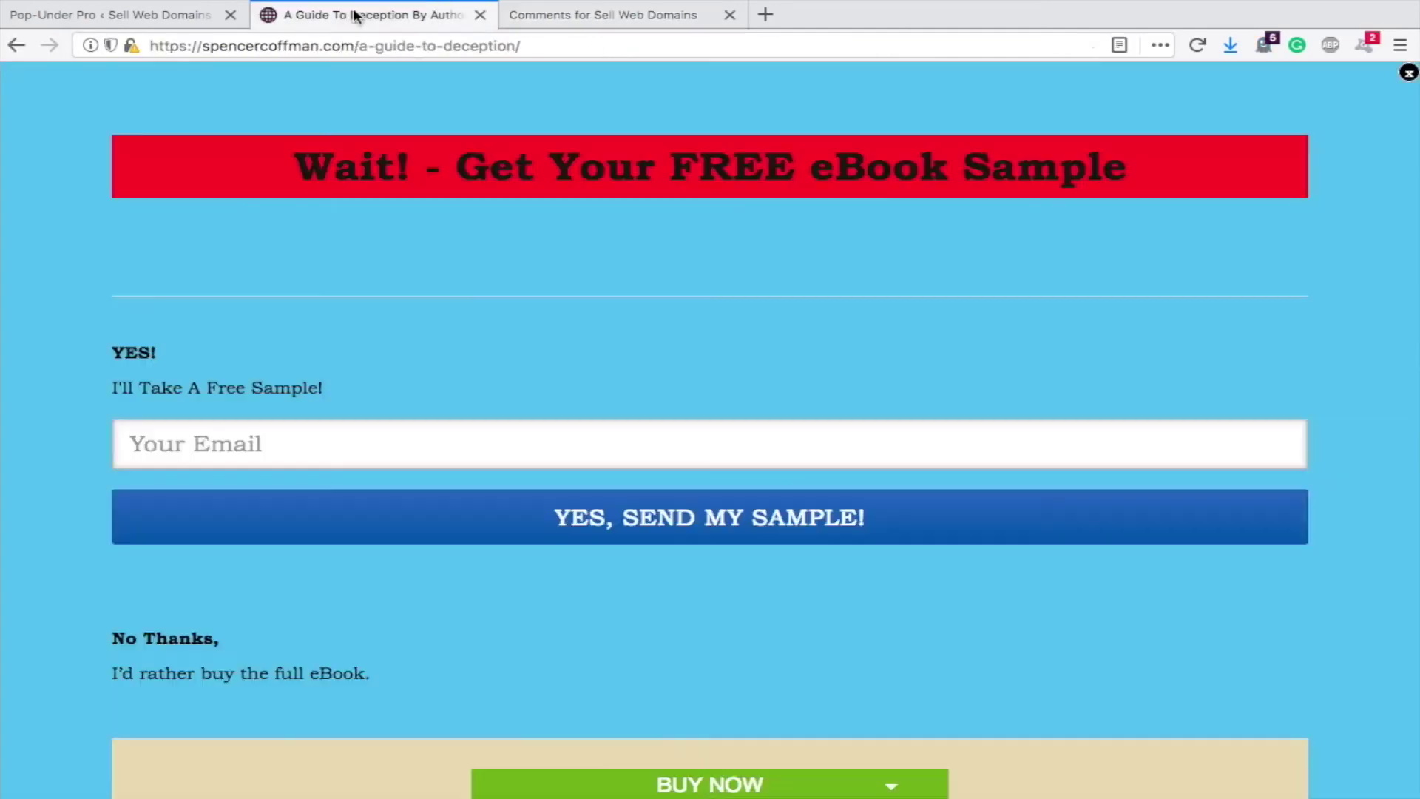
click(15, 45)
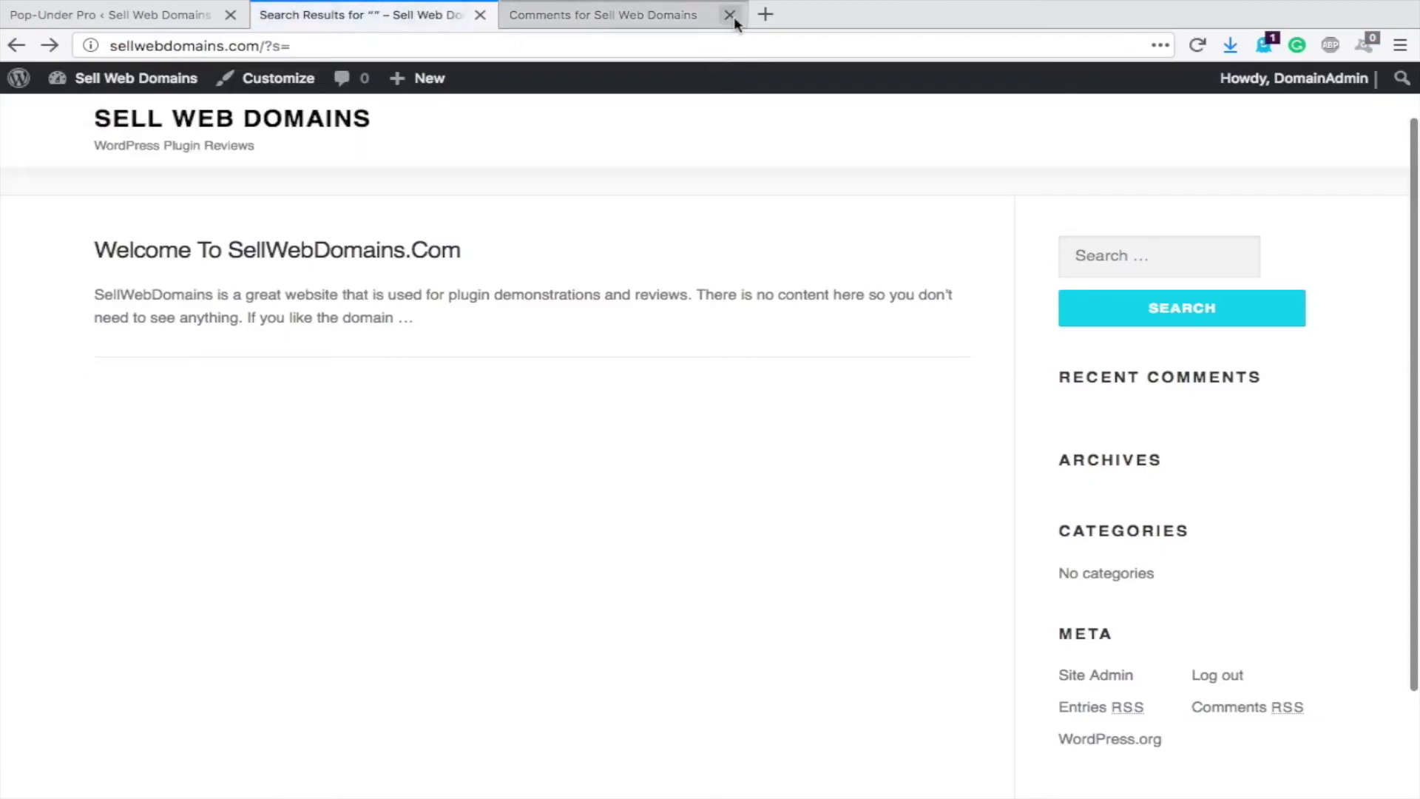
- Close the comments feed tab, view the Deception Tips pop-under tab, then return to the front page tab
click(729, 15)
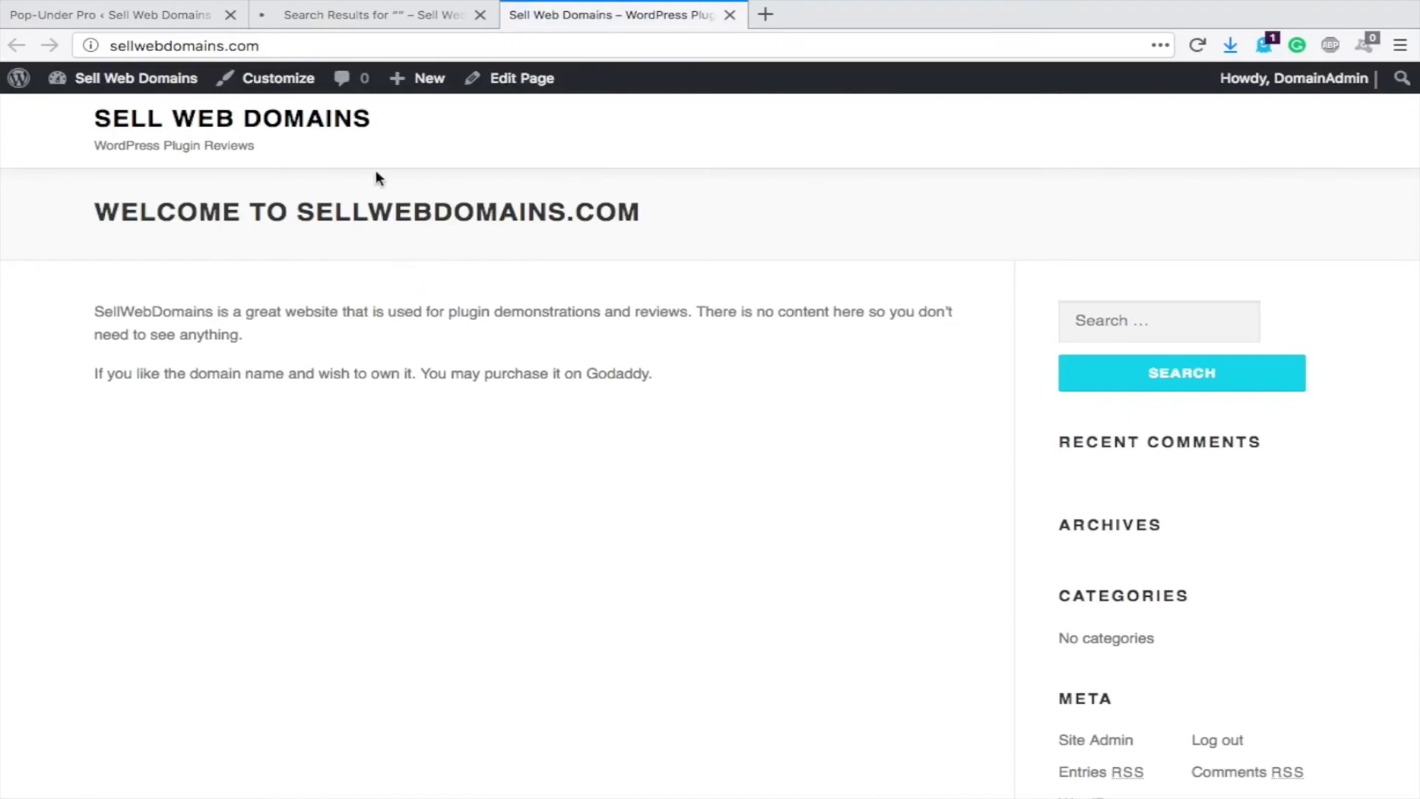
click(283, 22)
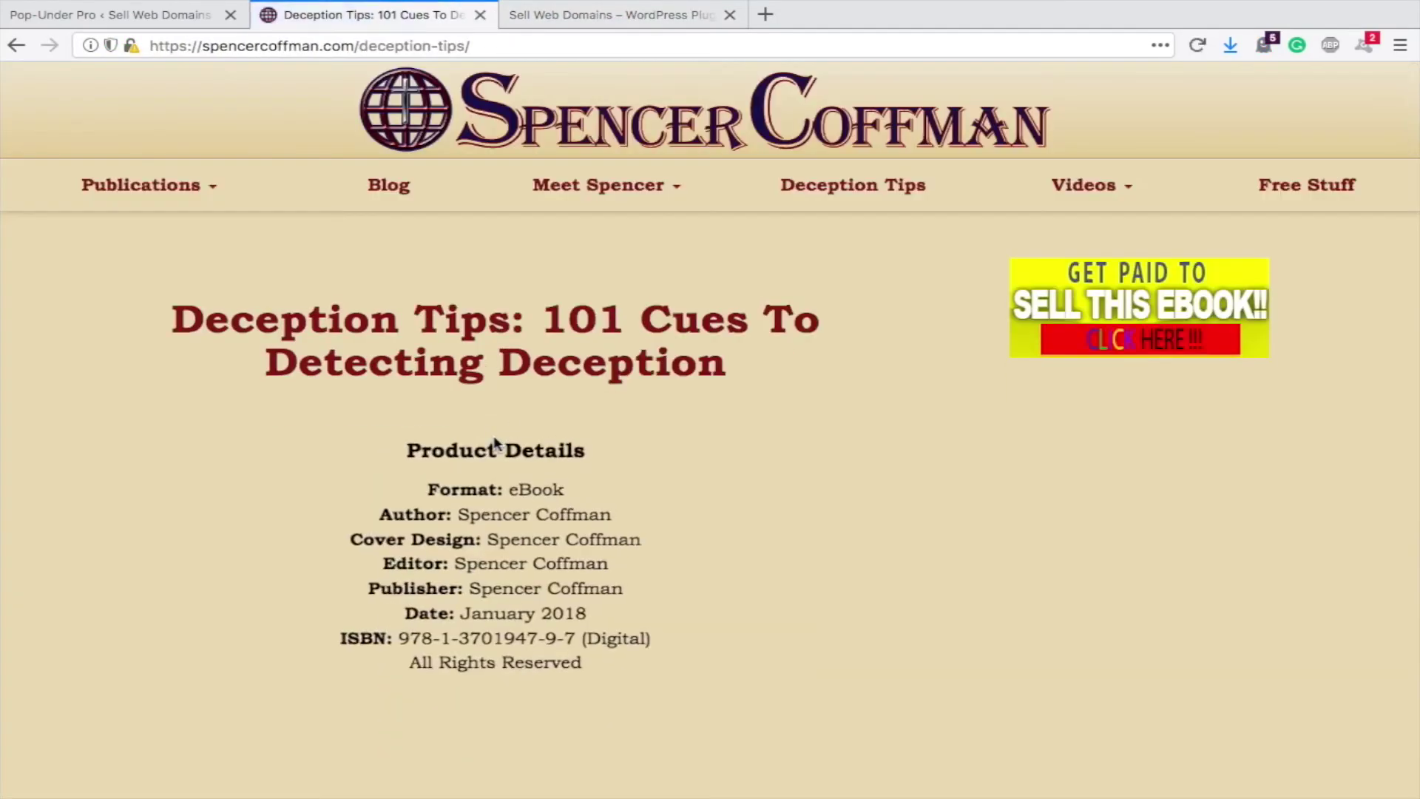
scroll(873, 331, down, 10)
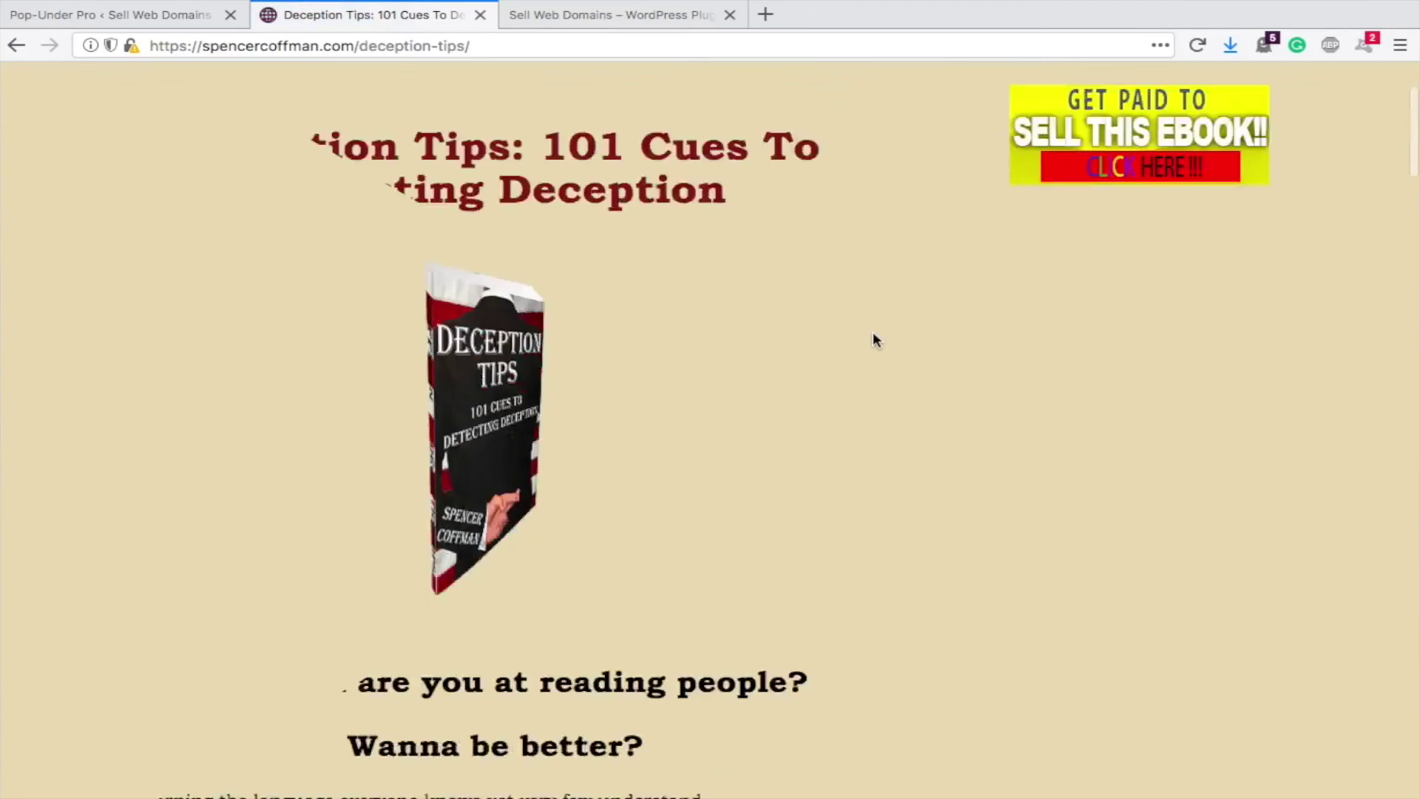
scroll(842, 433, down, 4)
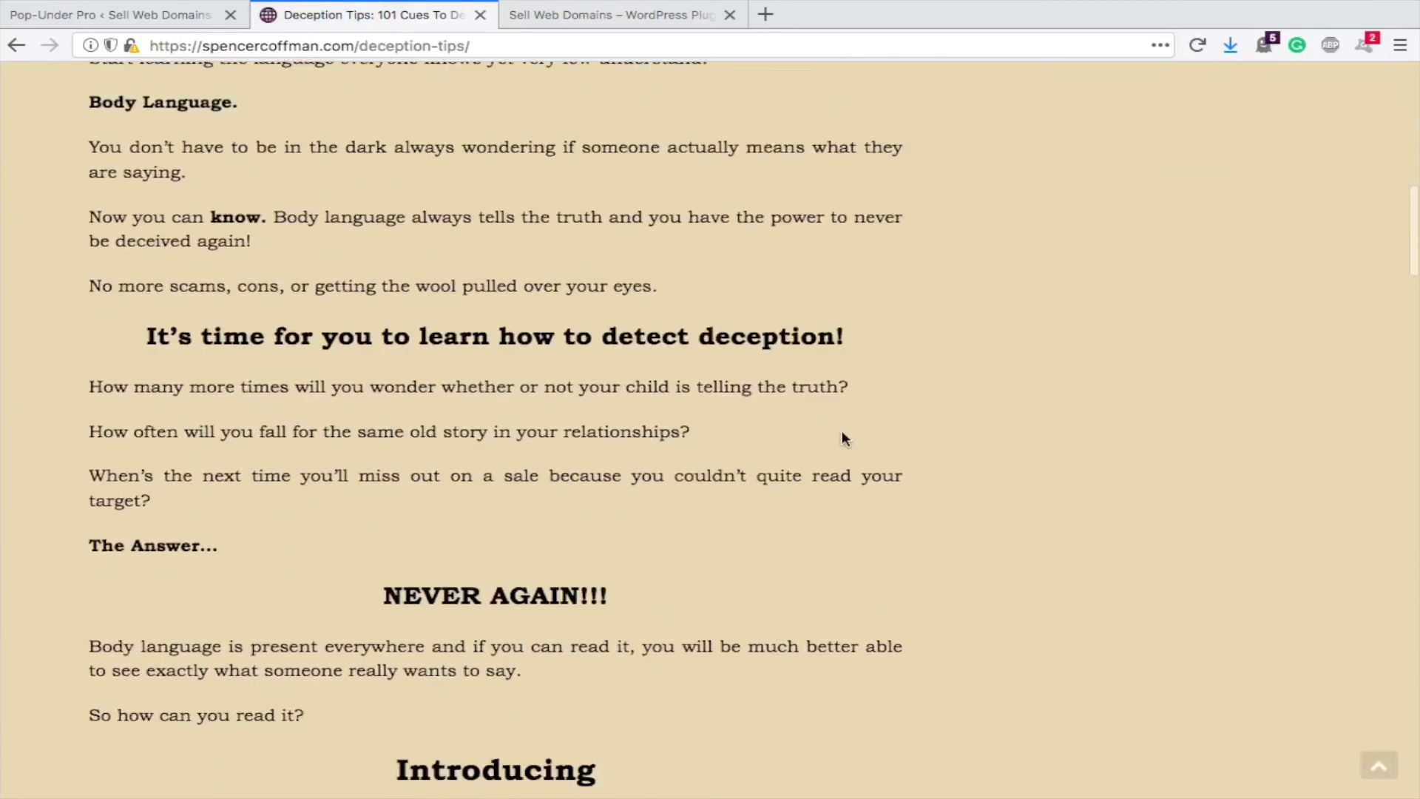
scroll(842, 434, up, 10)
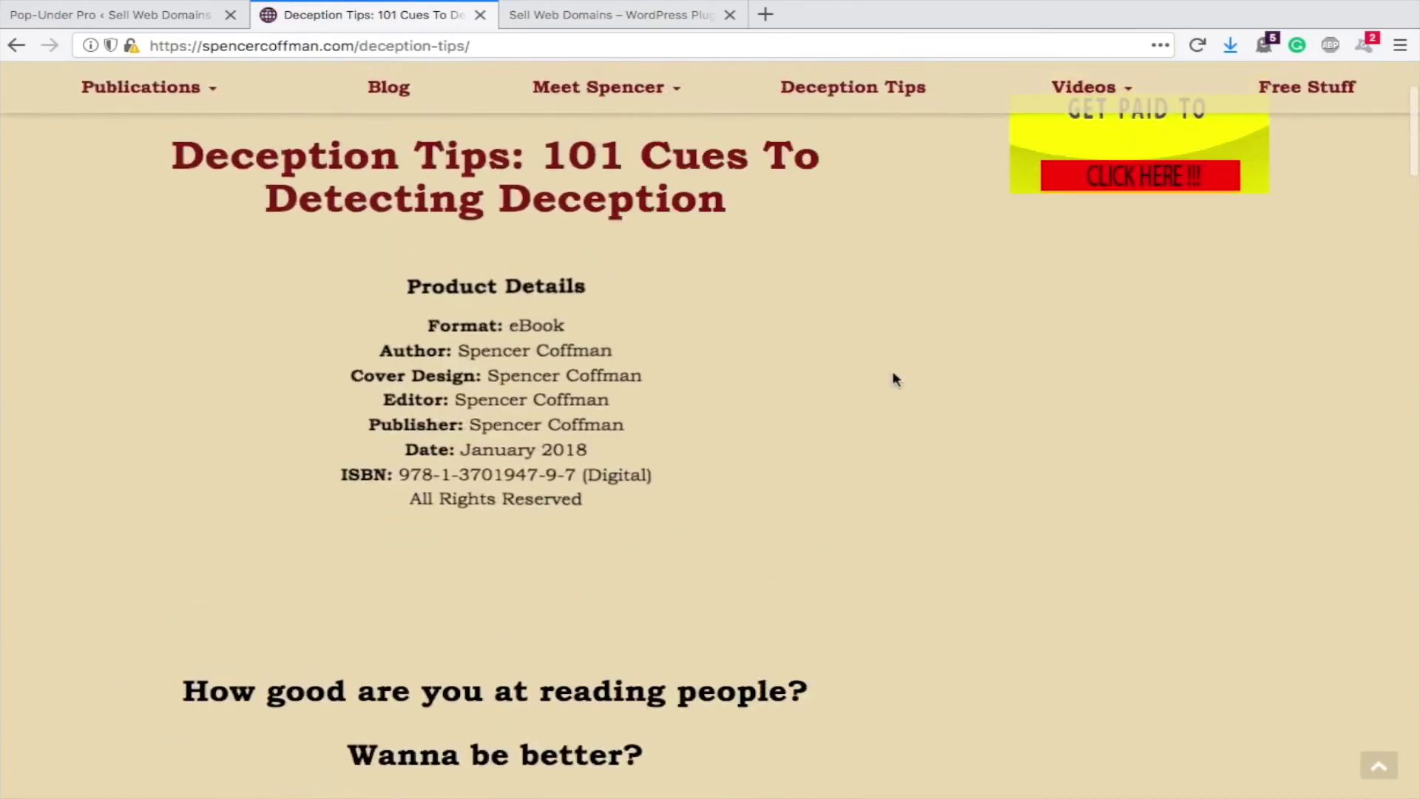
scroll(894, 379, up, 3)
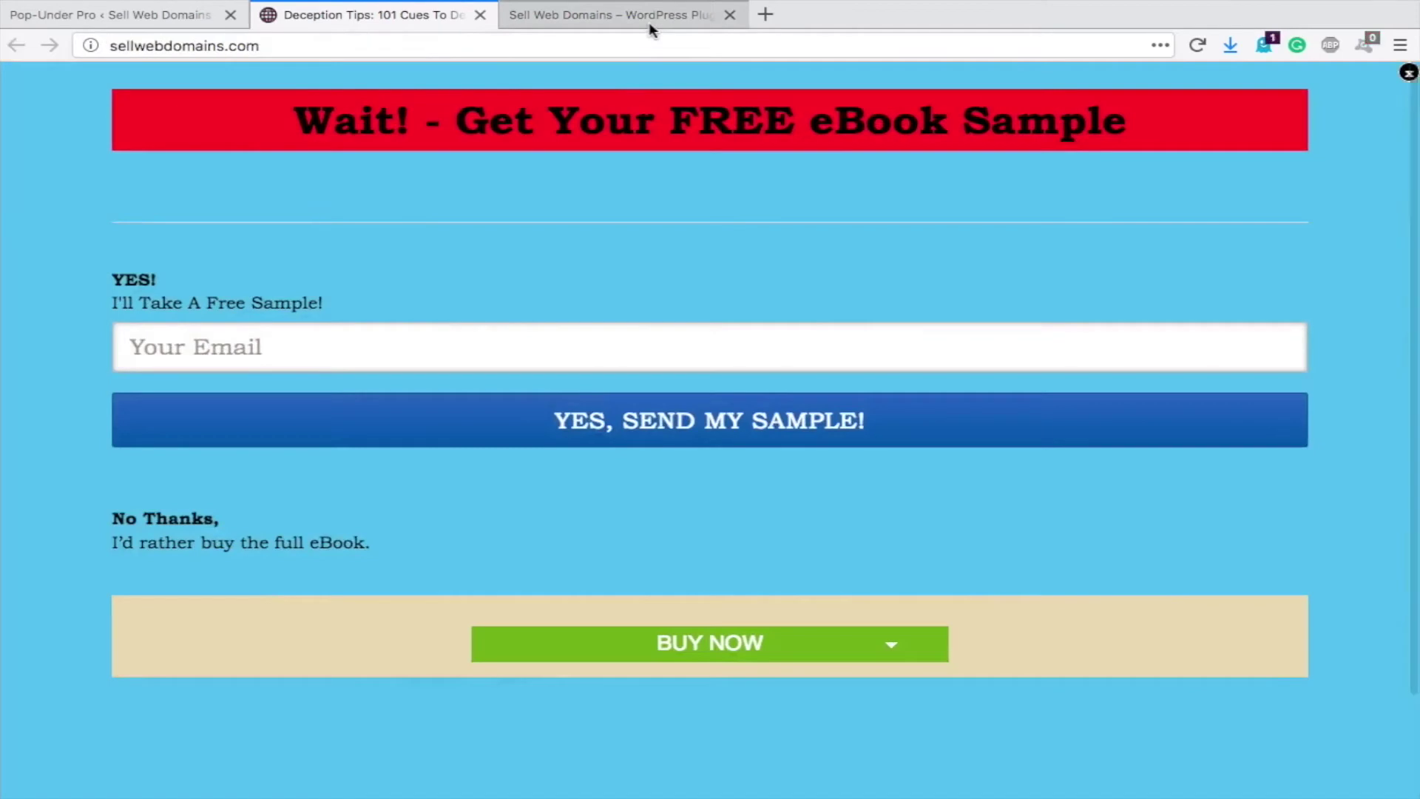
click(650, 22)
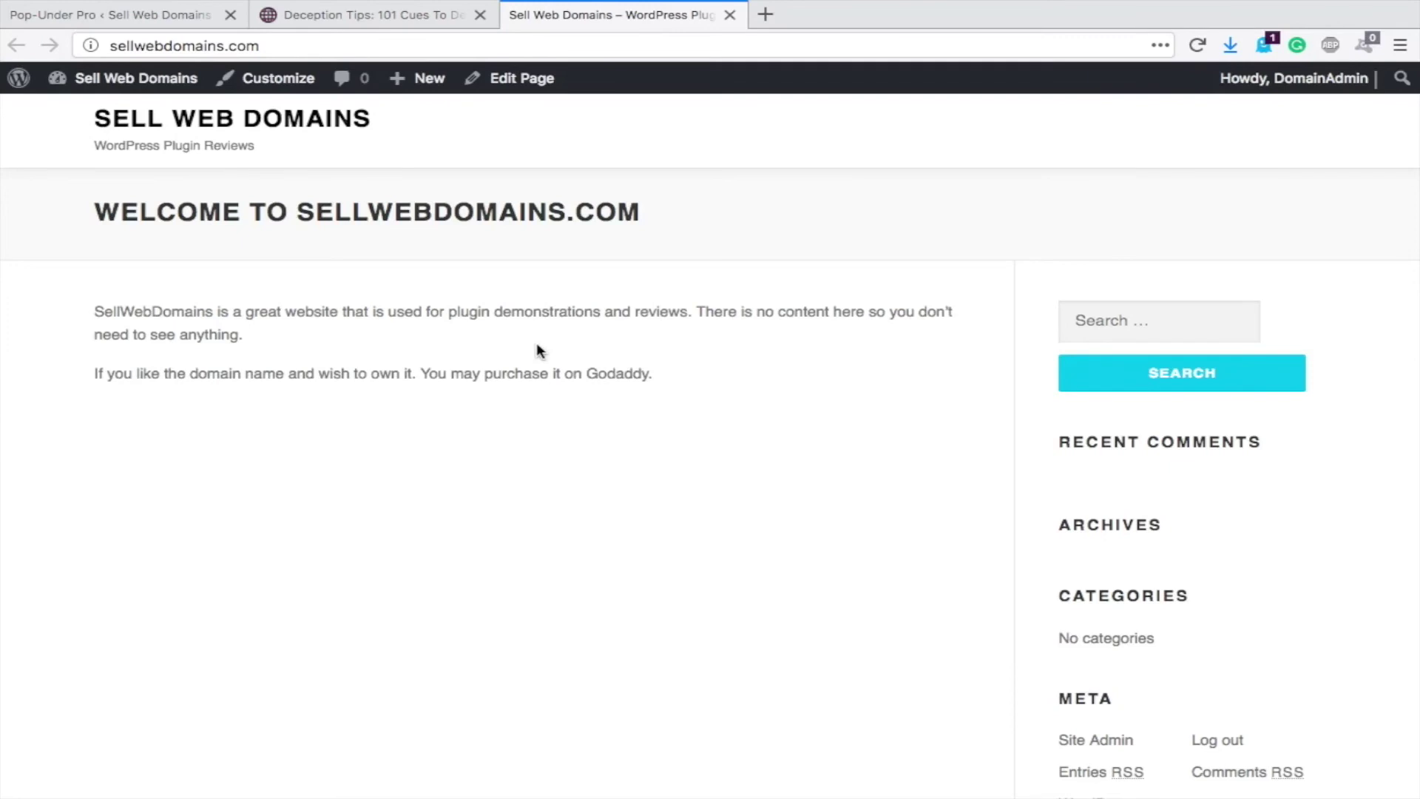
- Switch back to the Pop-Under Pro settings tab in the WordPress admin
click(29, 18)
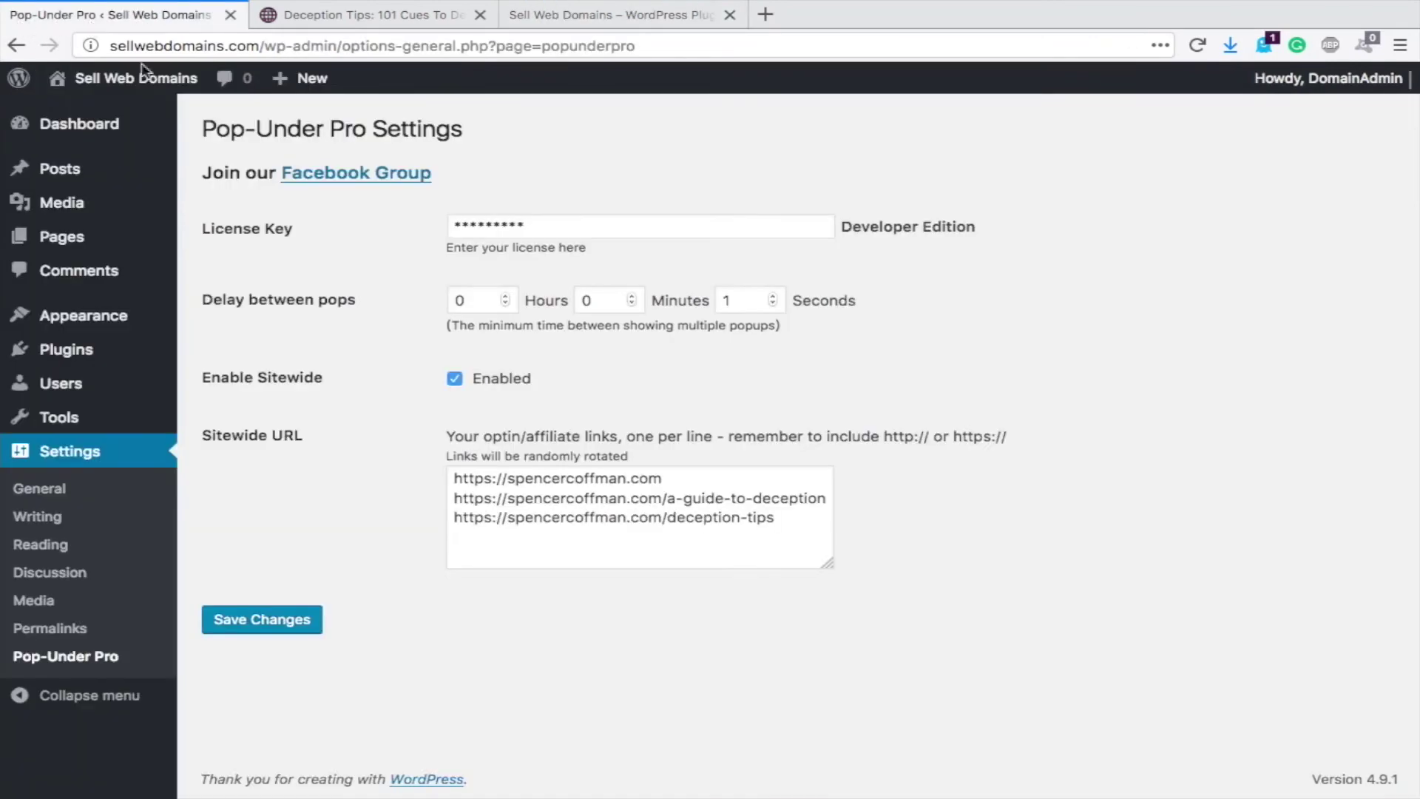